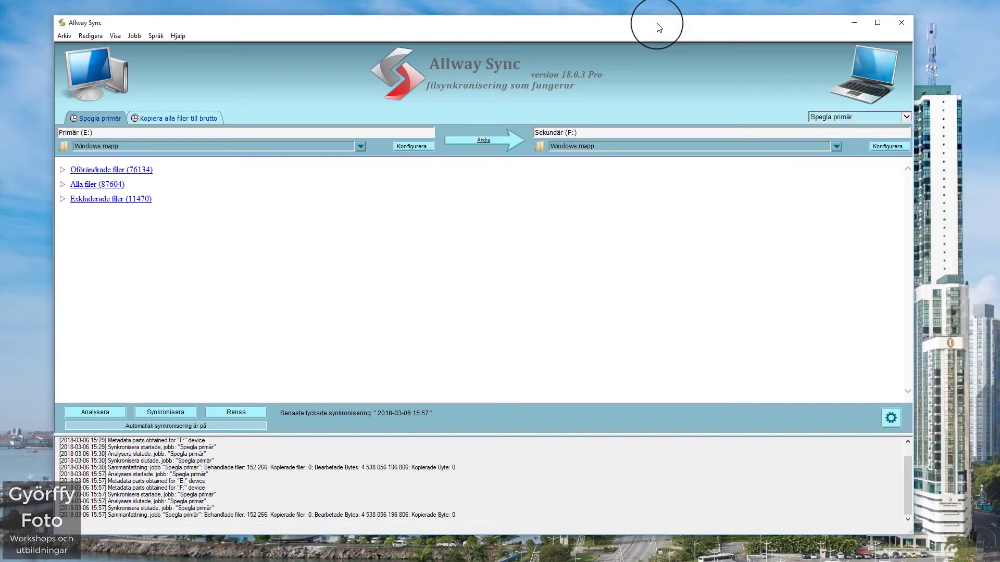
Compare the folder pairs of the Spegla primär and Kopiera alla filer till brutto jobs, ending on Spegla primär
left_click_drag(659, 27, 656, 26)
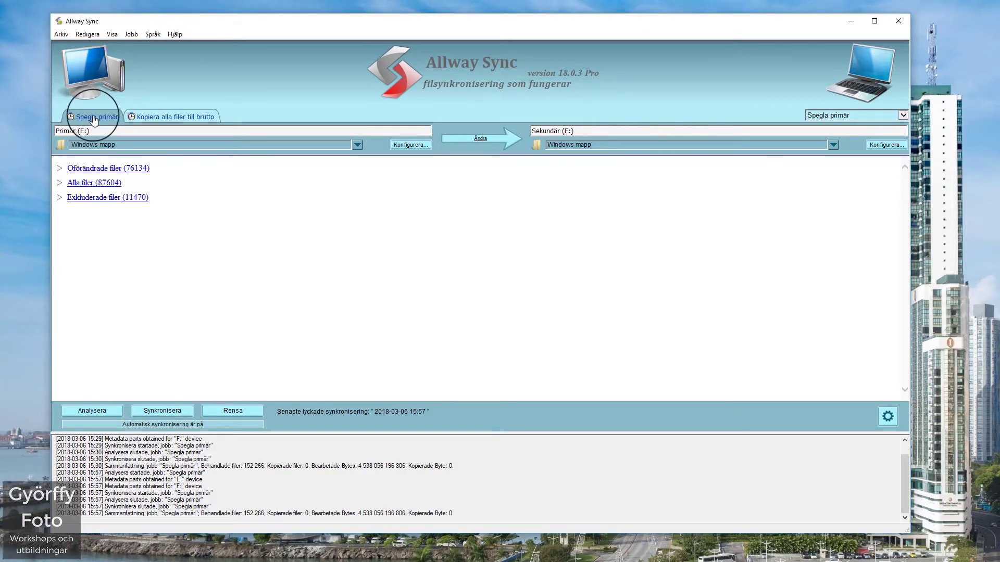
left_click(182, 118)
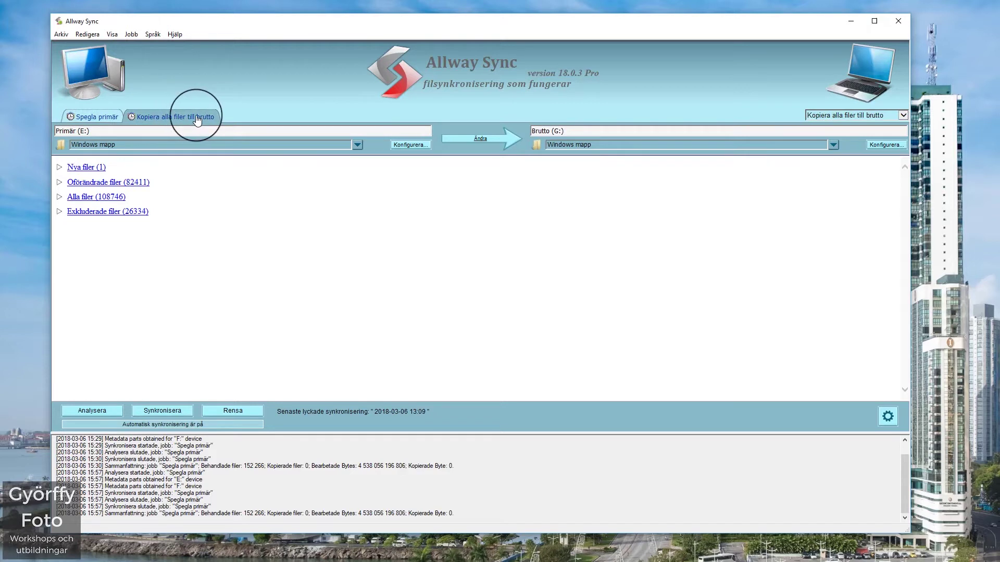
left_click(93, 118)
left_click(169, 117)
left_click(113, 118)
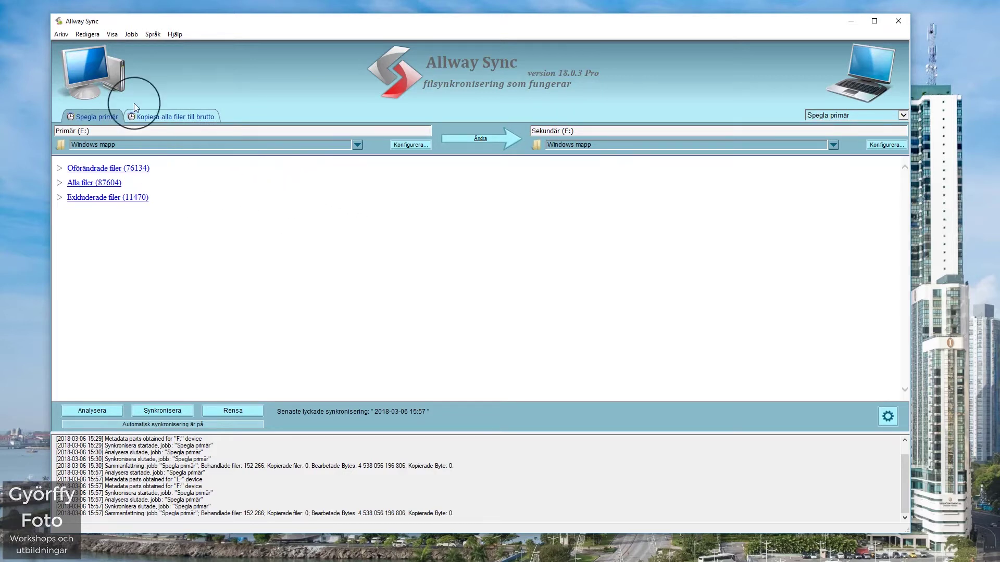
Open the program options and view the settings overviews of the Spegla primär and Kopiera alla filer till brutto jobs
left_click(131, 34)
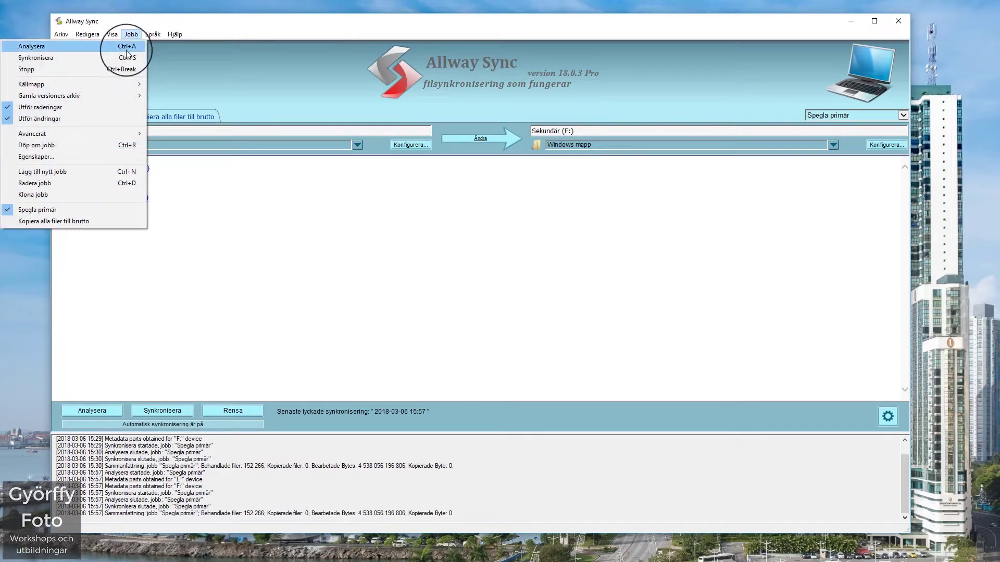
mouse_move(121, 96)
mouse_move(112, 34)
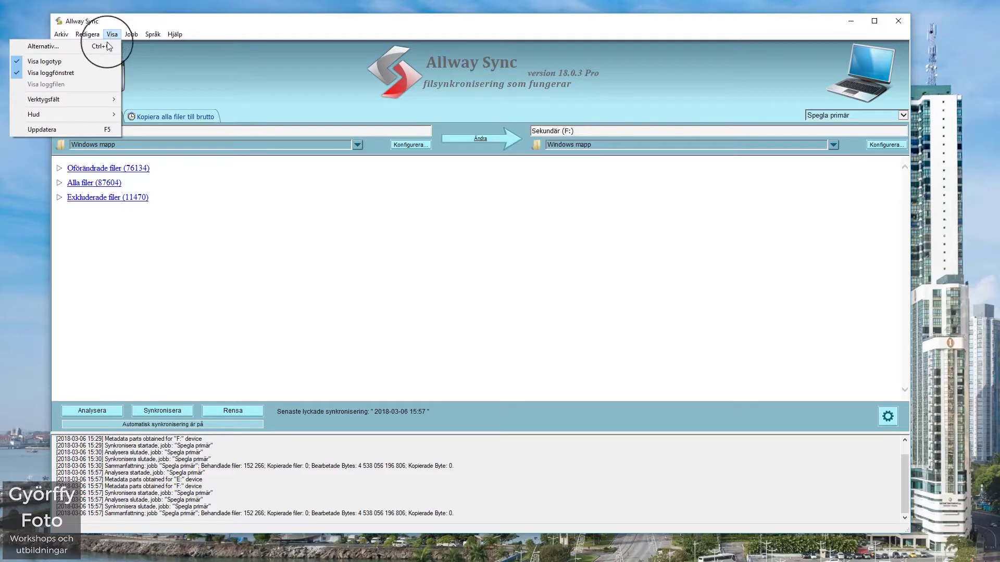
left_click(72, 47)
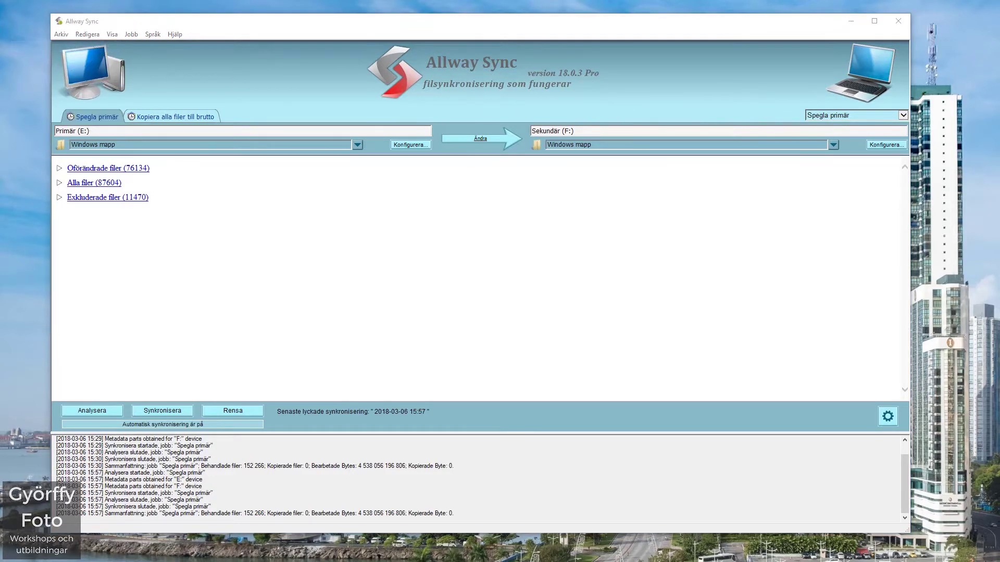
left_click_drag(989, 295, 585, 76)
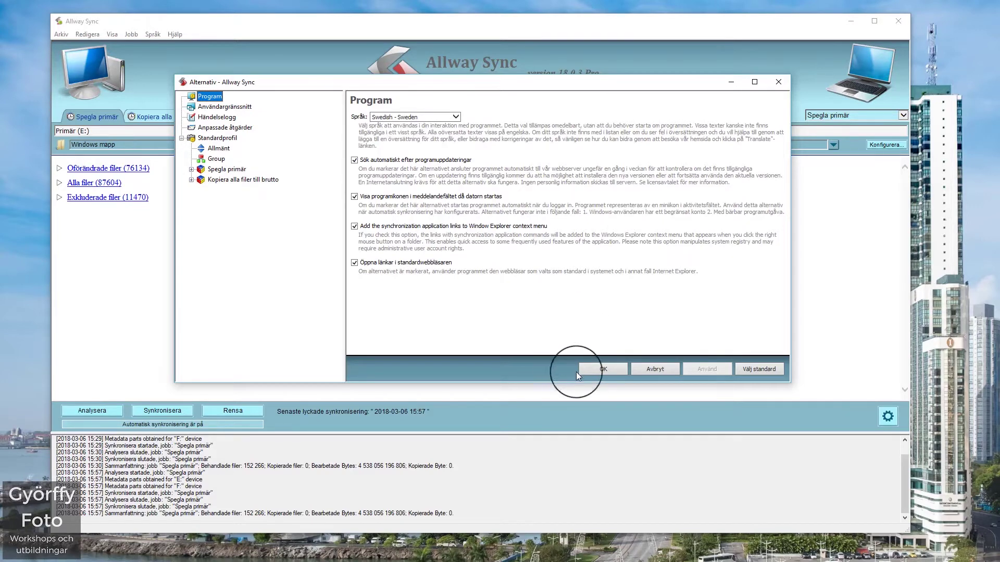
left_click(212, 170)
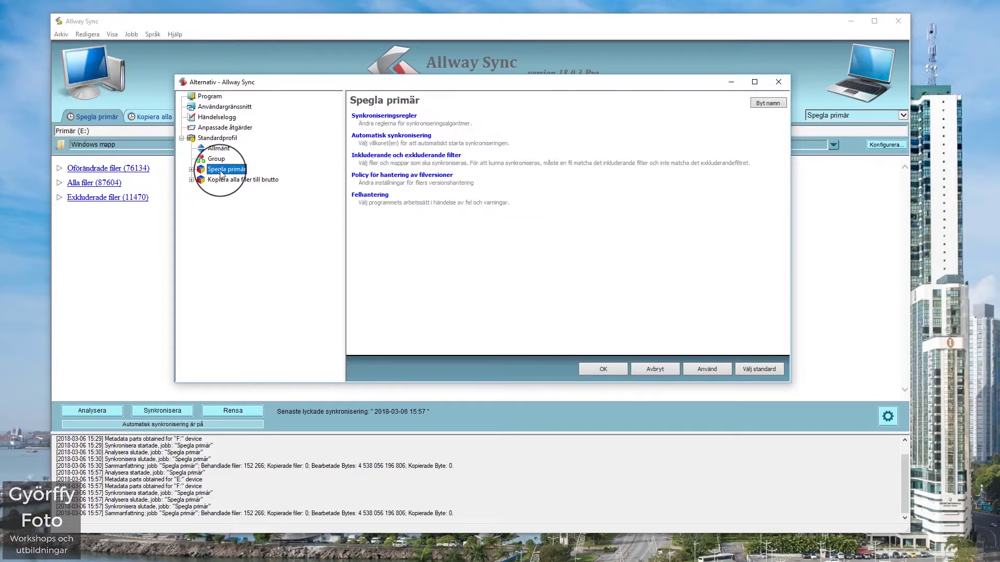
left_click(219, 180)
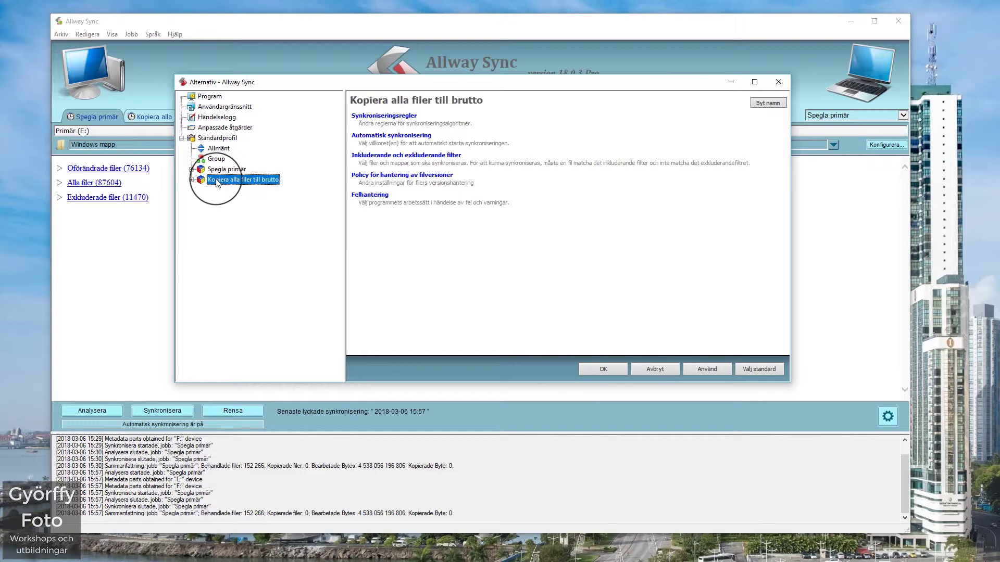
Examine the synchronization rules and the automatic synchronization conditions of the Spegla primär job
left_click(191, 170)
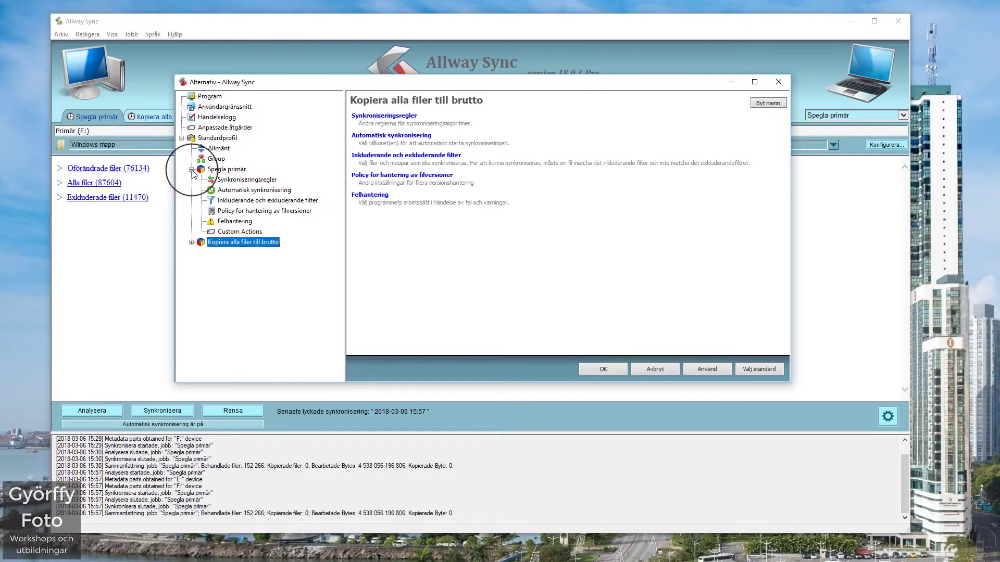
left_click(221, 170)
left_click(236, 181)
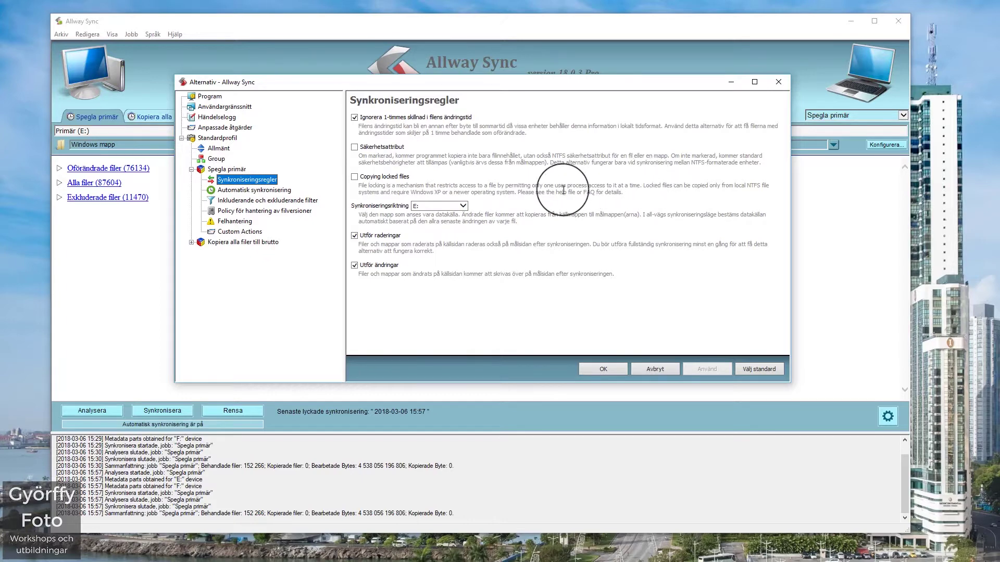
left_click(227, 169)
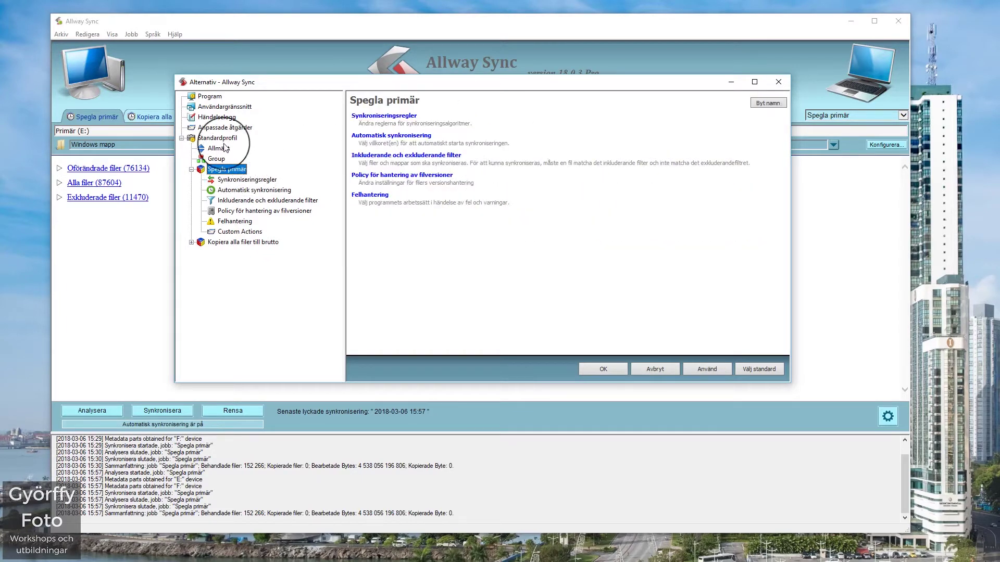
left_click(234, 190)
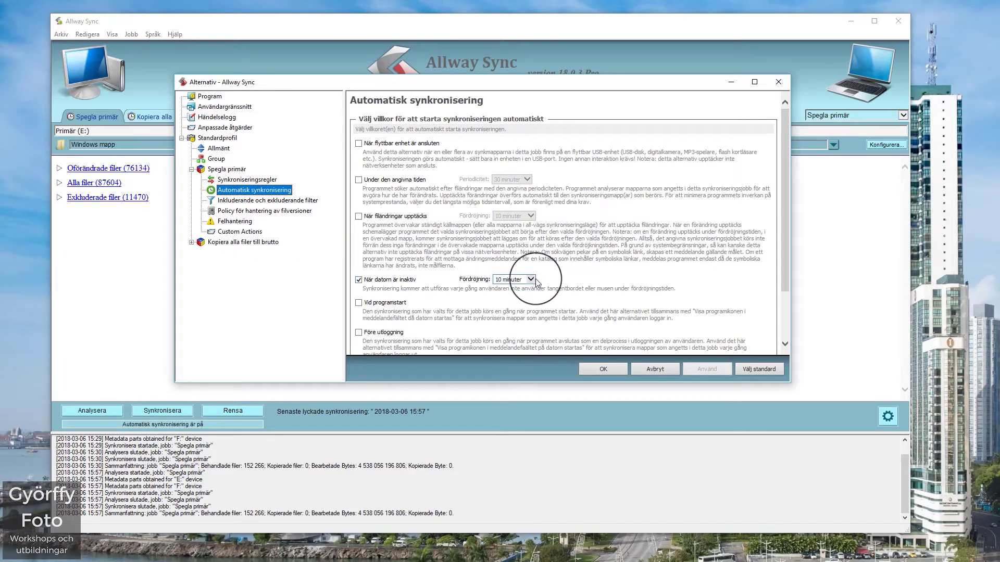
Review all automatic synchronization conditions of the Kopiera alla filer till brutto job, including the Windows scheduler option
left_click(191, 243)
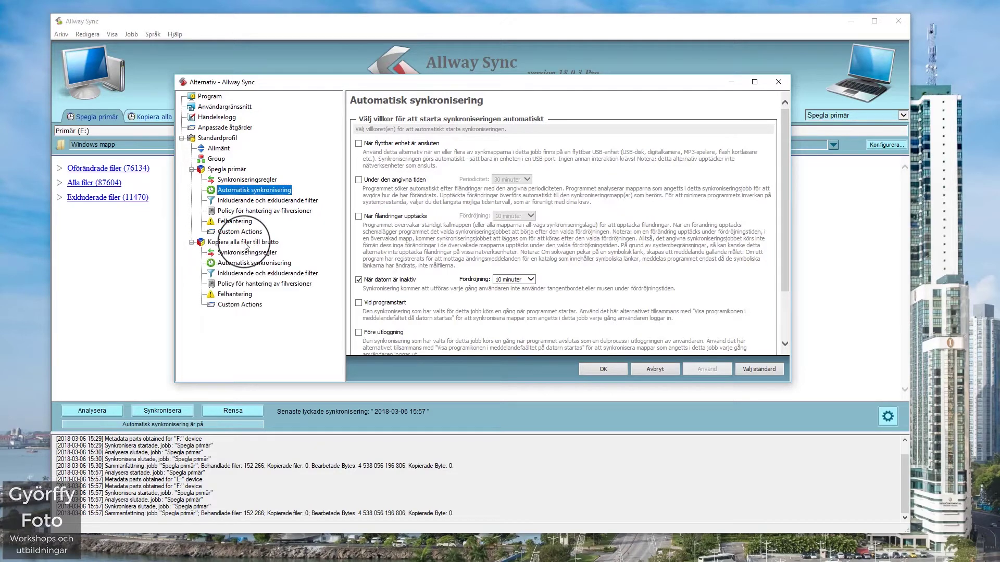
left_click(248, 263)
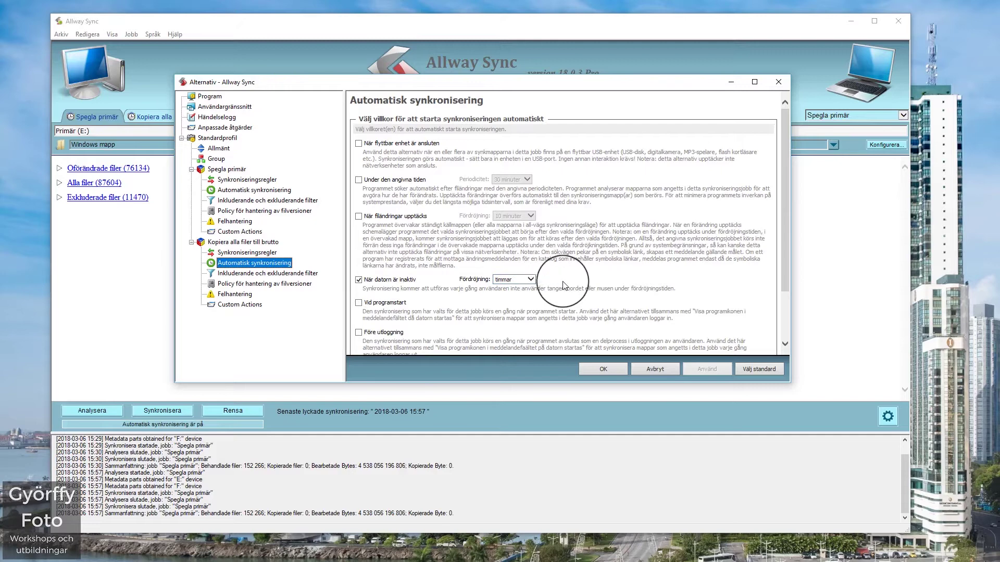
scroll(582, 286, "down", 1)
left_click_drag(785, 297, 784, 244)
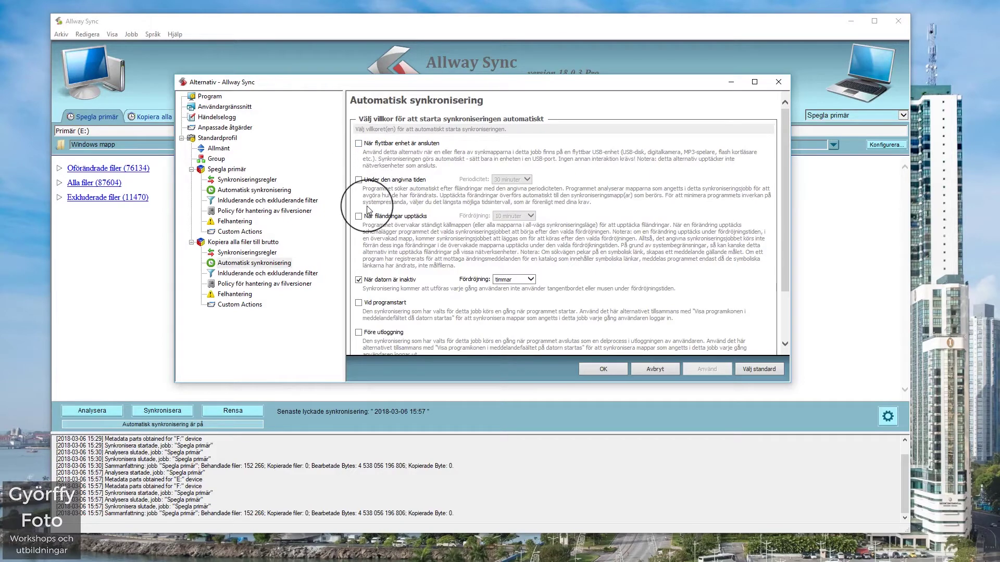
scroll(704, 223, "down", 2)
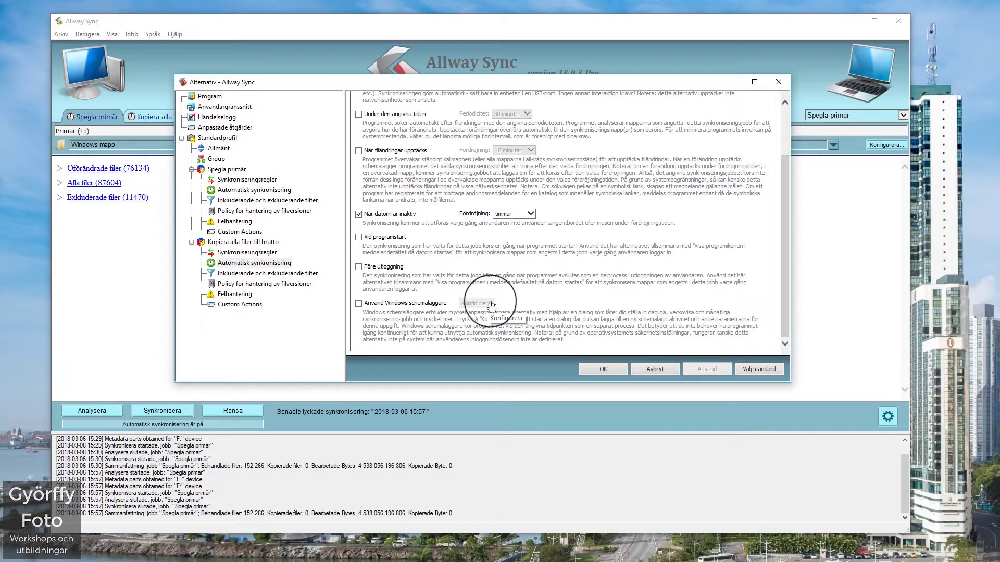
Revisit Spegla primär's automatic synchronization and synchronization rules, and move the options window clear of the job's folder fields
left_click(249, 190)
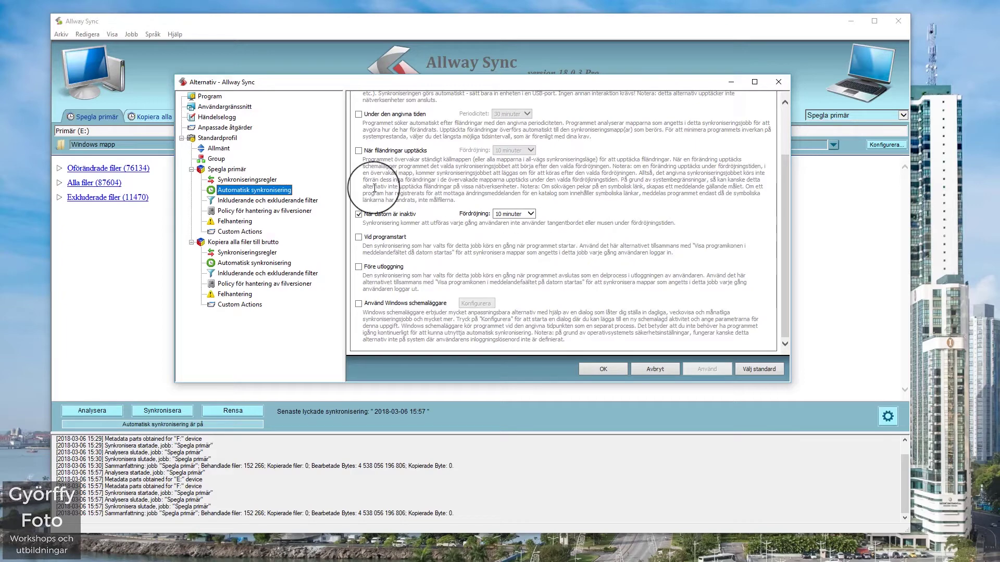
left_click(246, 180)
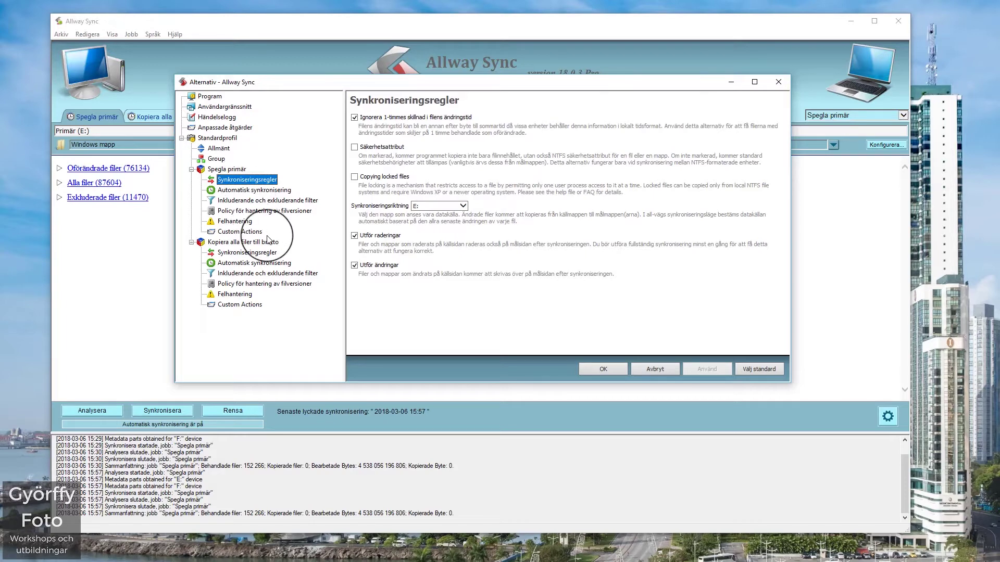
left_click_drag(658, 82, 854, 254)
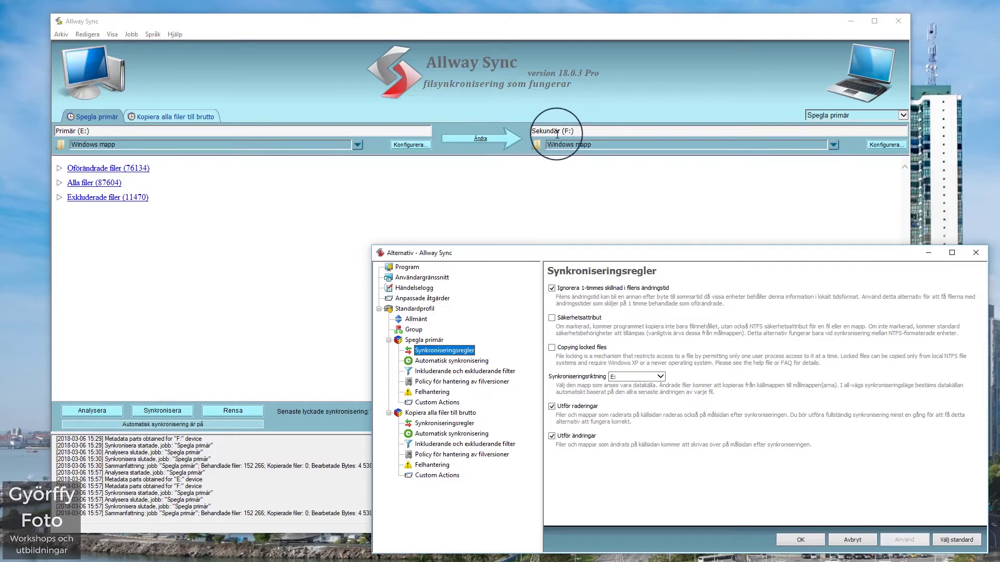
Try two-way synchronization for the Spegla primär job and restore the one-way direction from Primär (E:) to Sekundär (F:)
left_click(480, 144)
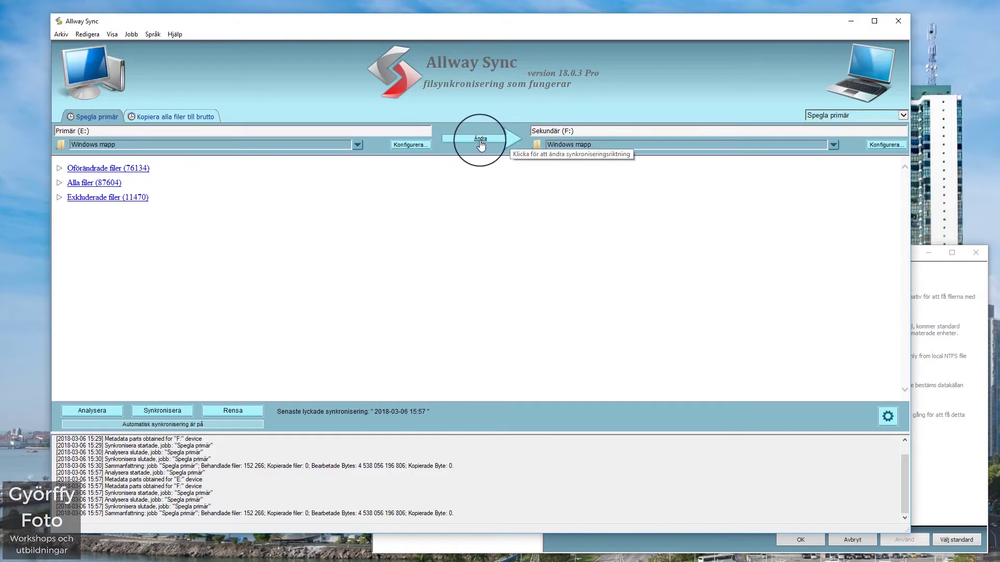
left_click(475, 140)
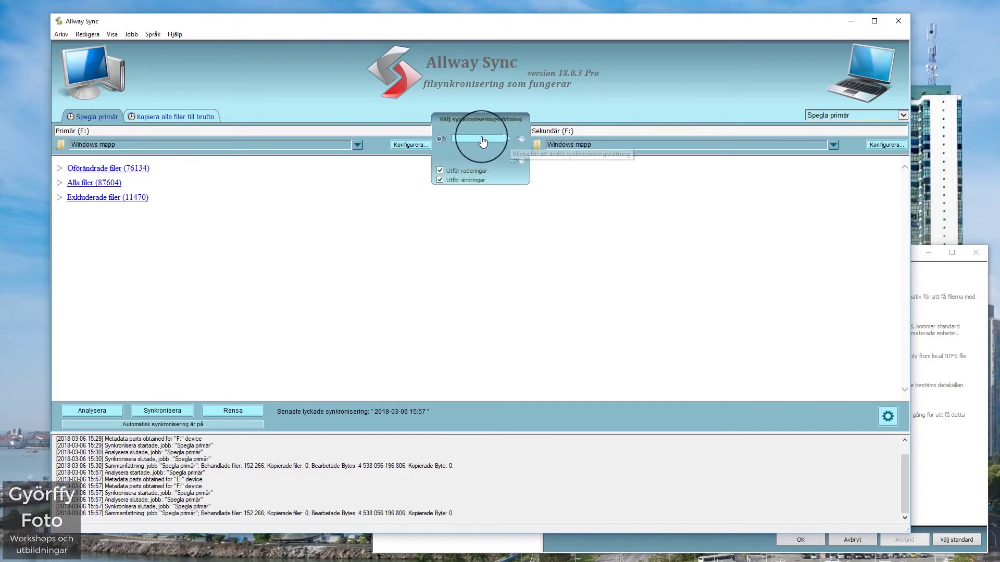
left_click(514, 161)
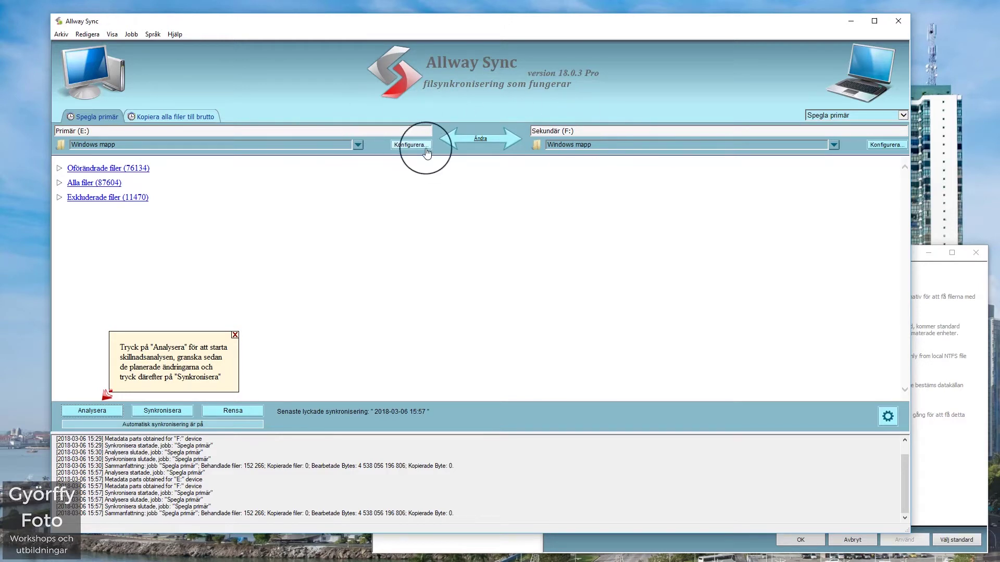
left_click(480, 139)
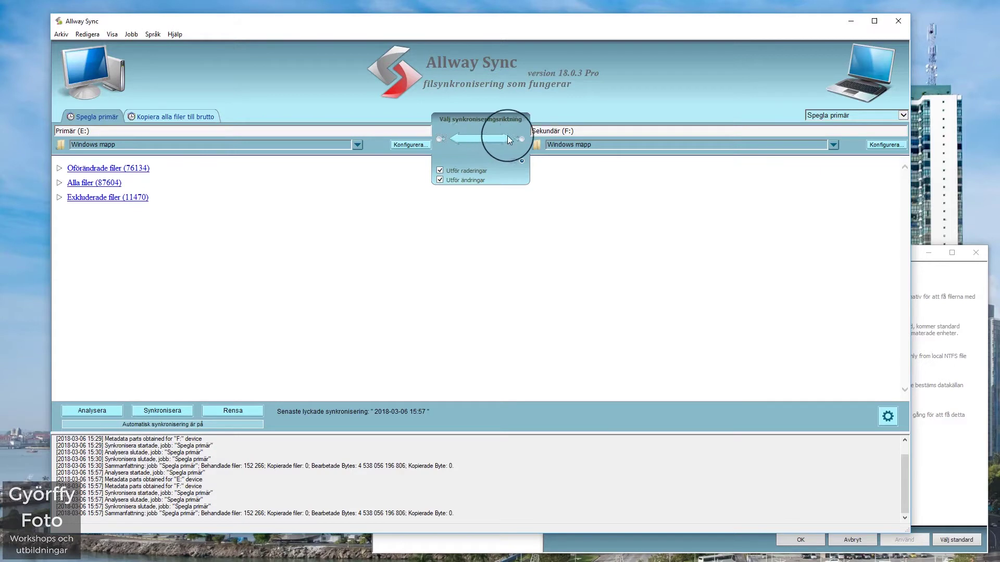
left_click(440, 140)
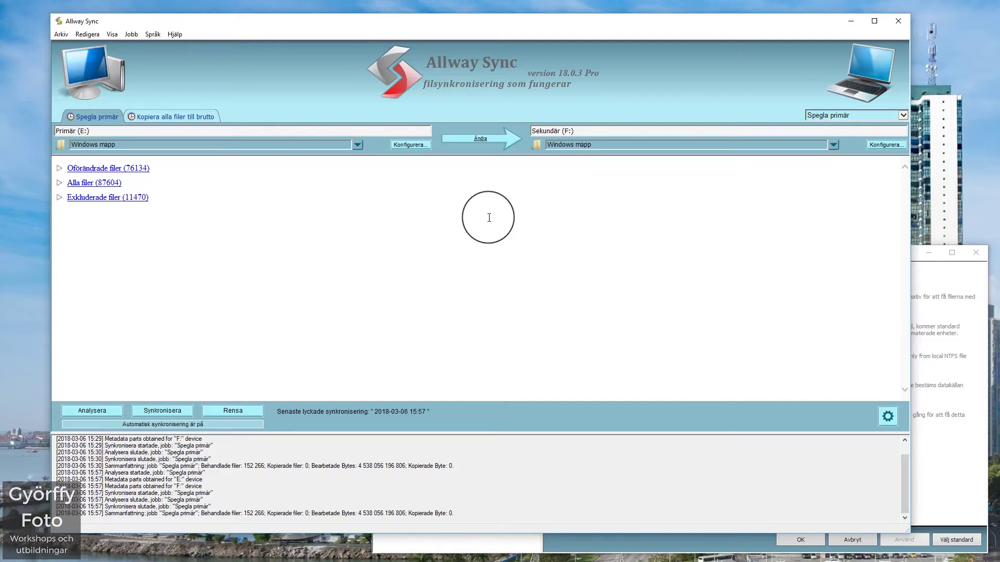
Reopen the program options and examine the Spegla primär job's rules for direction, deletions and changes
left_click(112, 34)
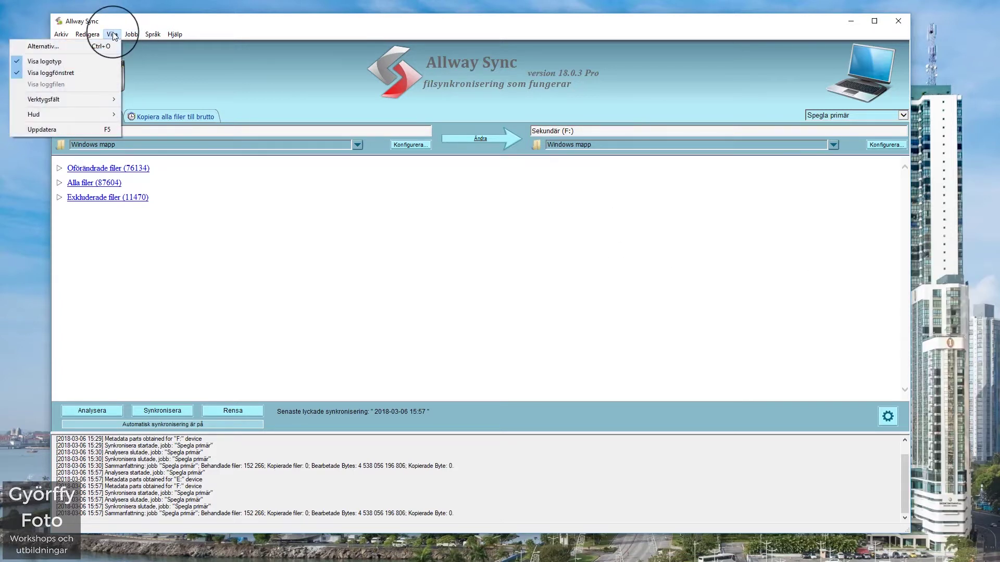
left_click(111, 45)
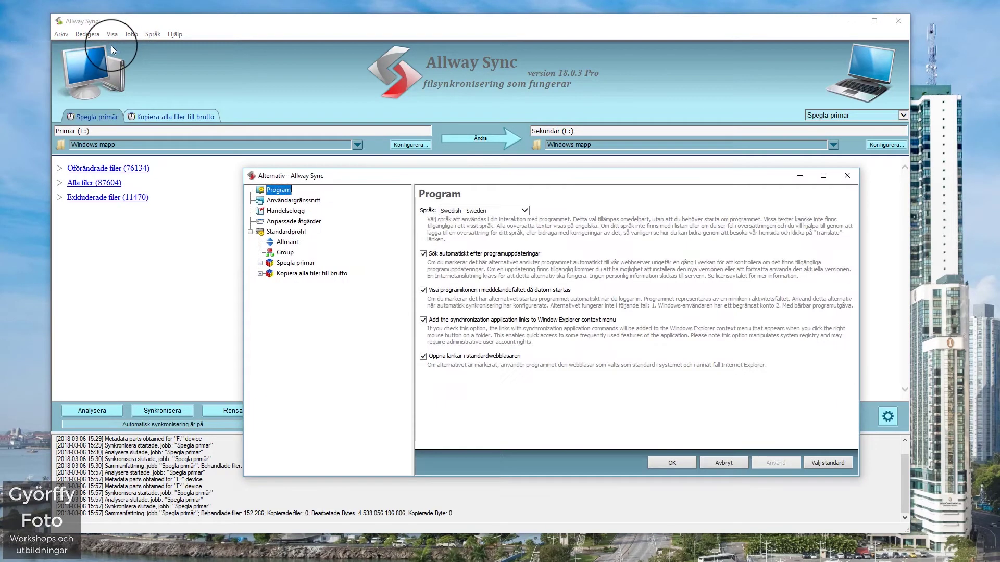
left_click(260, 264)
left_click(314, 274)
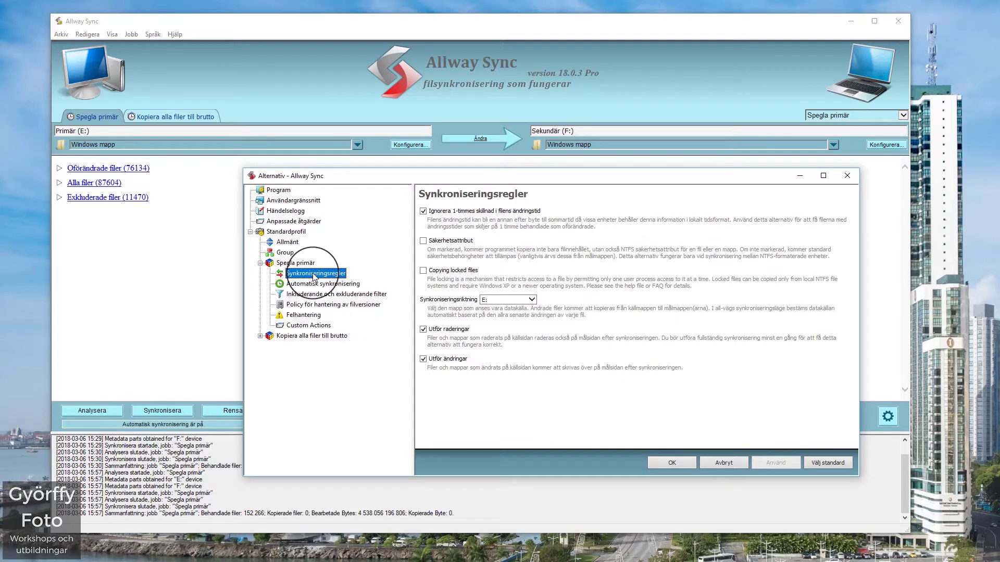
left_click(455, 212)
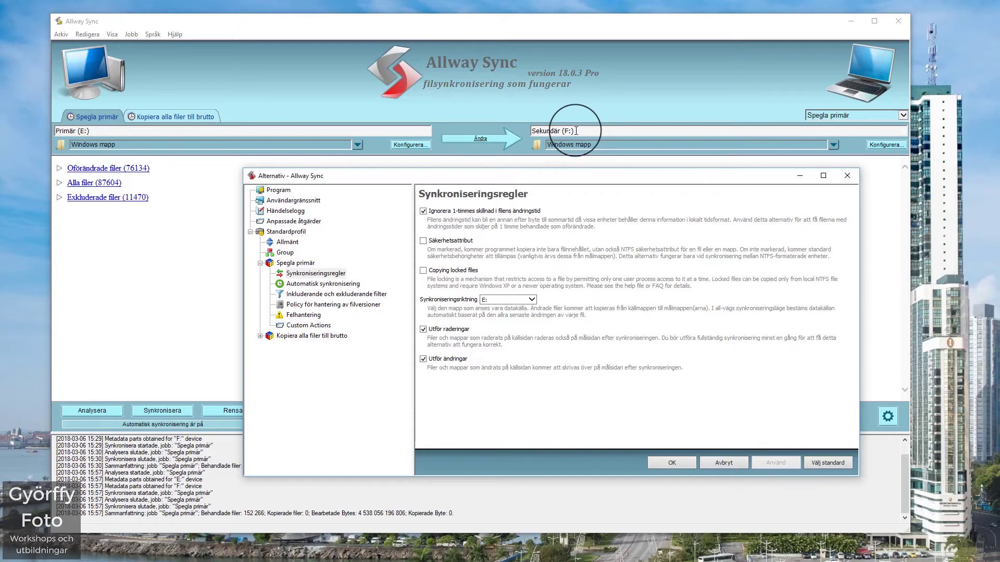
Examine the synchronization rules of the Kopiera alla filer till brutto job, keeping the main window's folder fields in view
left_click(260, 336)
left_click_drag(435, 181, 427, 130)
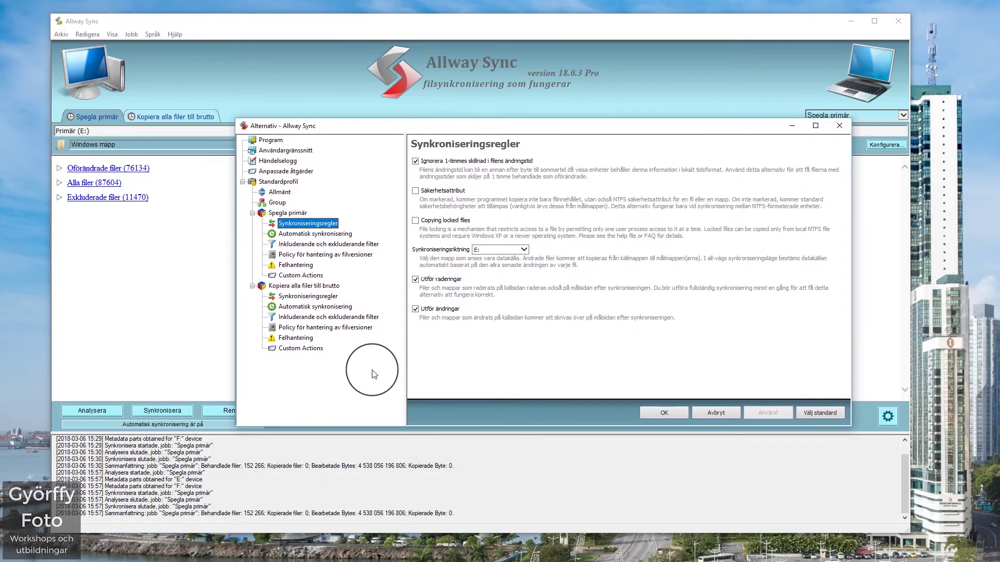
left_click(313, 299)
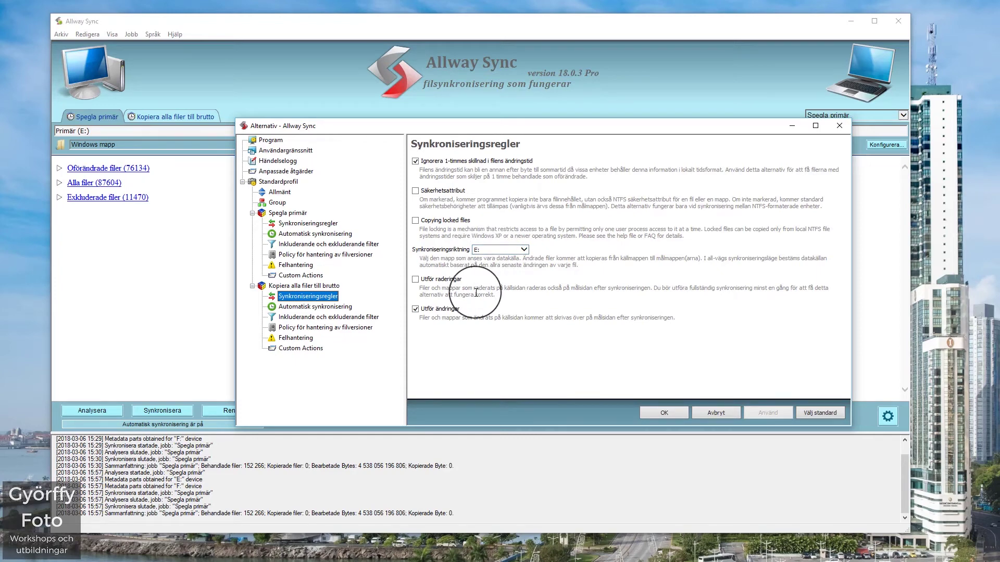
left_click_drag(531, 129, 520, 159)
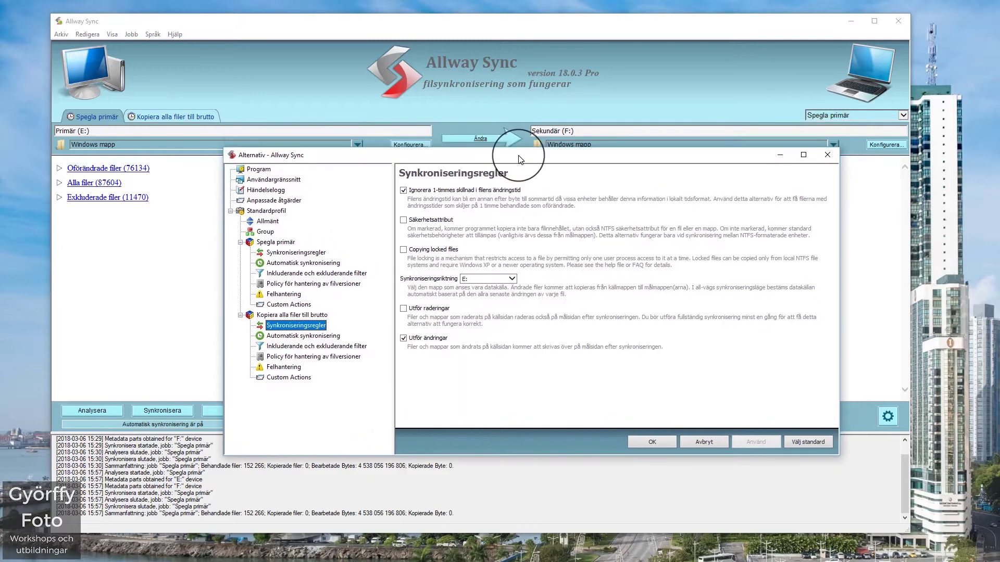
Inspect the idle-computer delay choices for the Kopiera alla filer till brutto job's automatic synchronization, keeping the timmar option
left_click(314, 337)
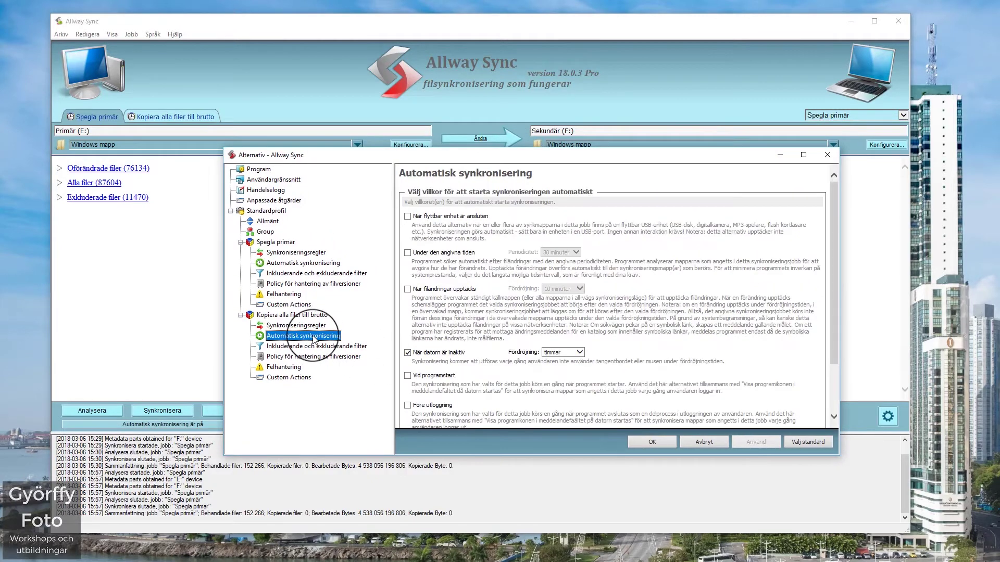
left_click(580, 353)
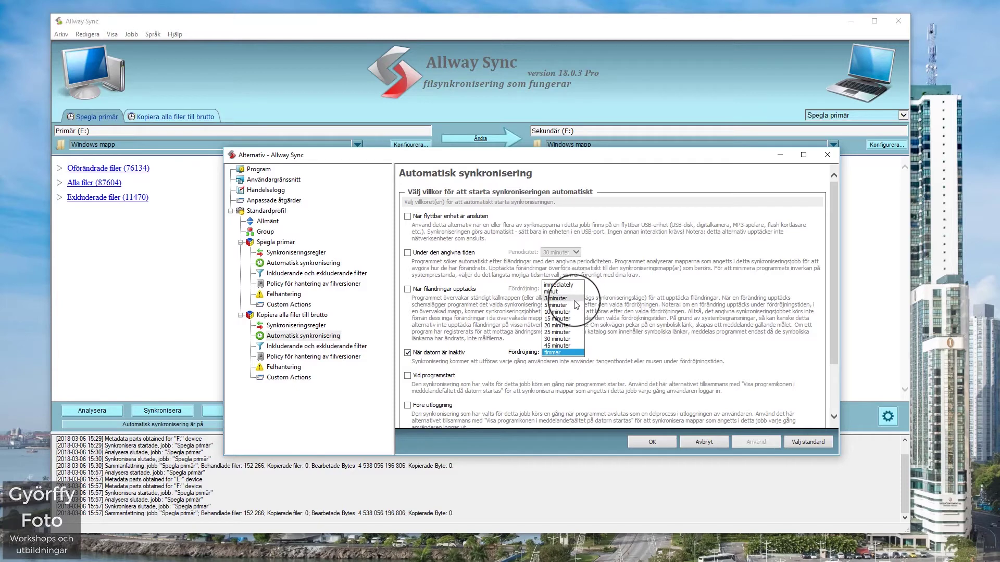
left_click(575, 355)
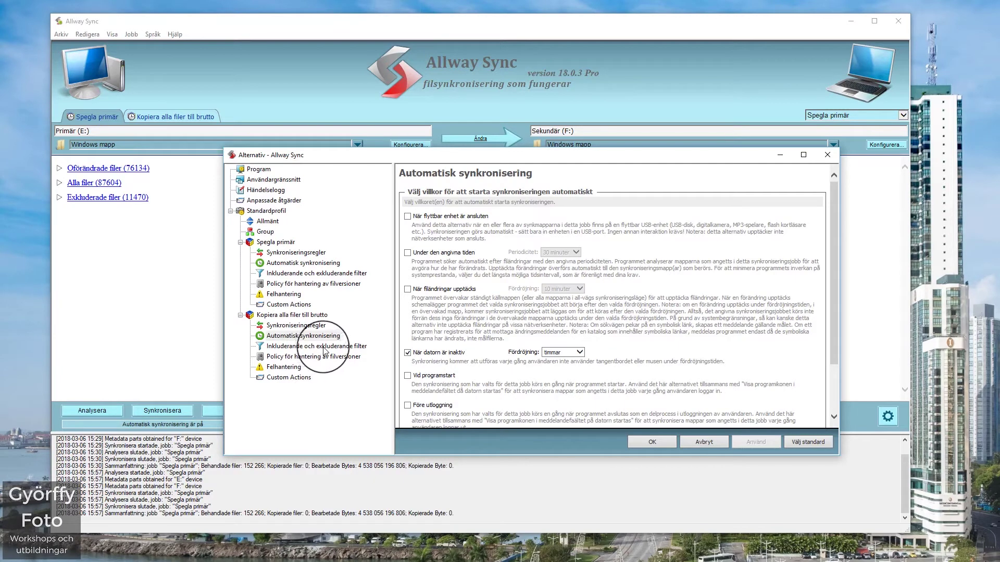
Examine the Spegla primär job's inclusion and exclusion filters and leave the program options without saving changes
left_click(281, 275)
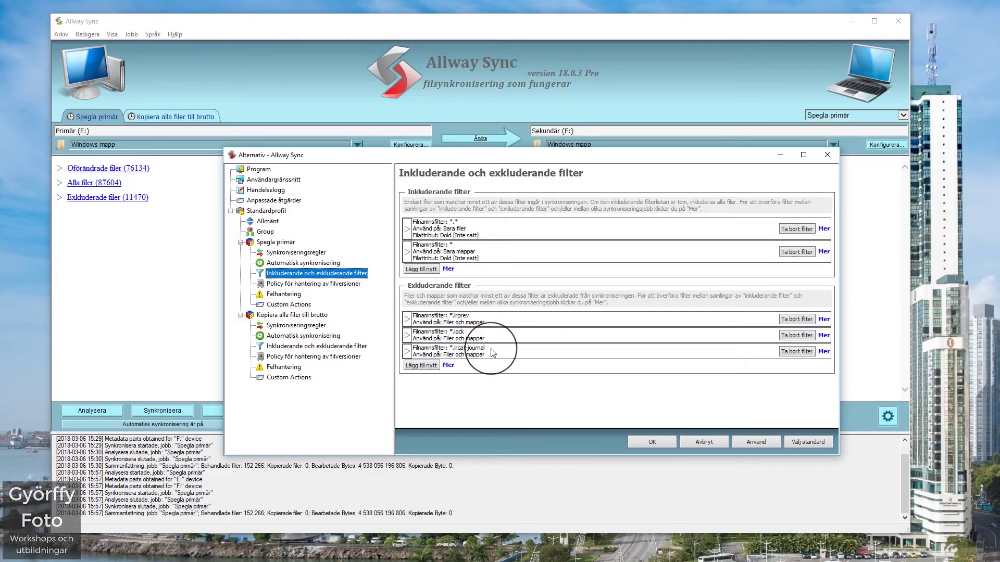
left_click(713, 446)
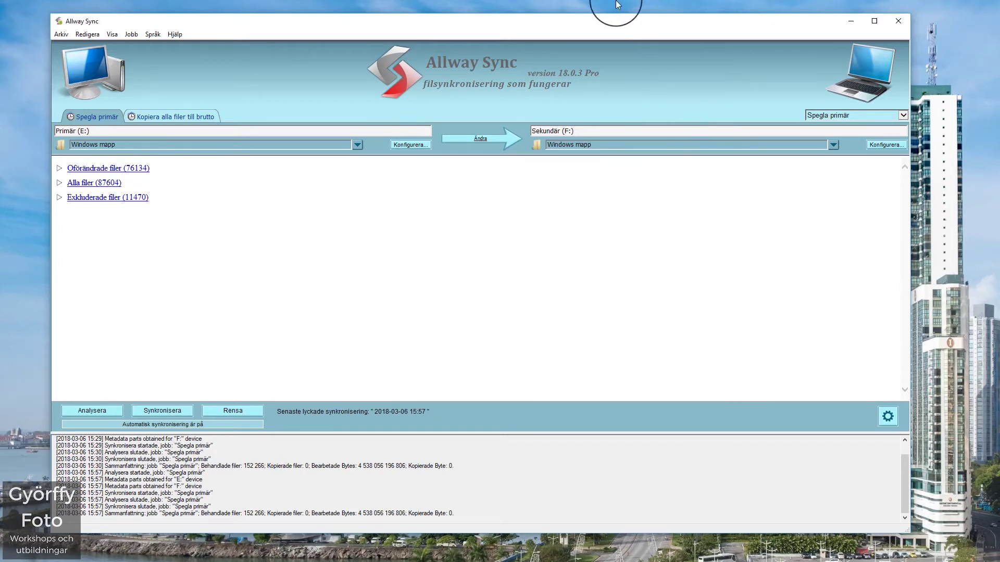
left_click_drag(597, 26, 600, 23)
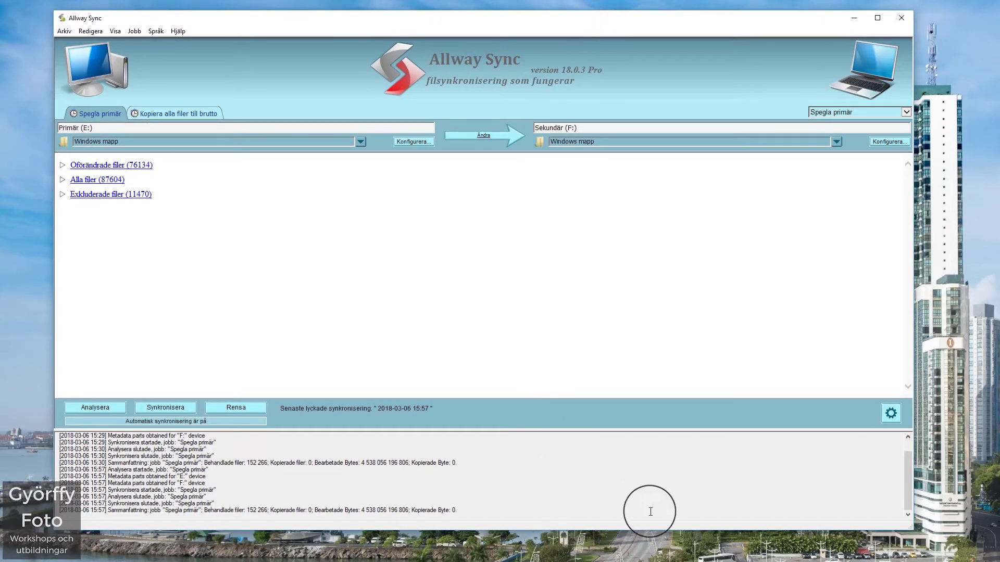
scroll(888, 481, "up", 1)
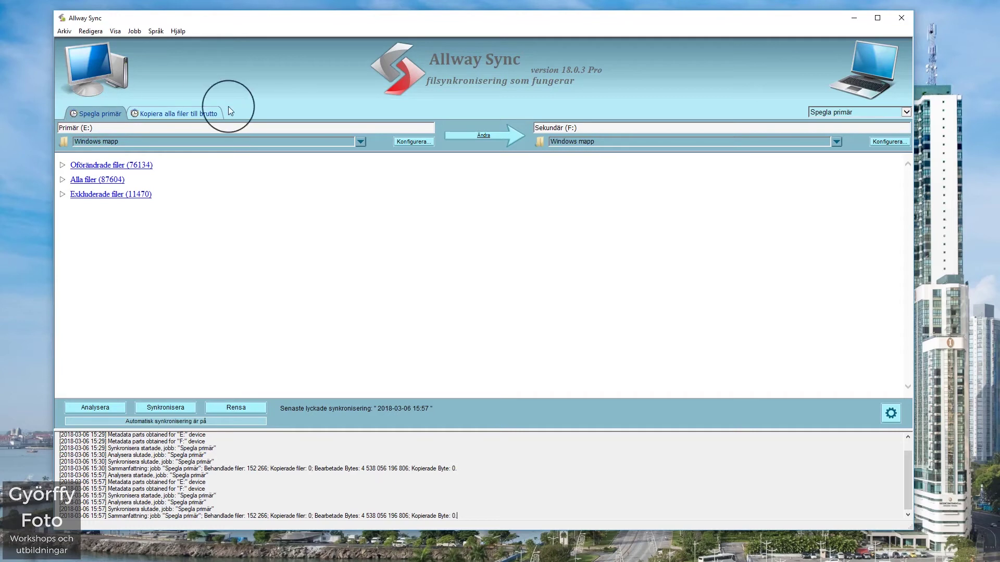
Display the Kopiera alla filer till brutto job and minimize the Allway Sync window
left_click(187, 112)
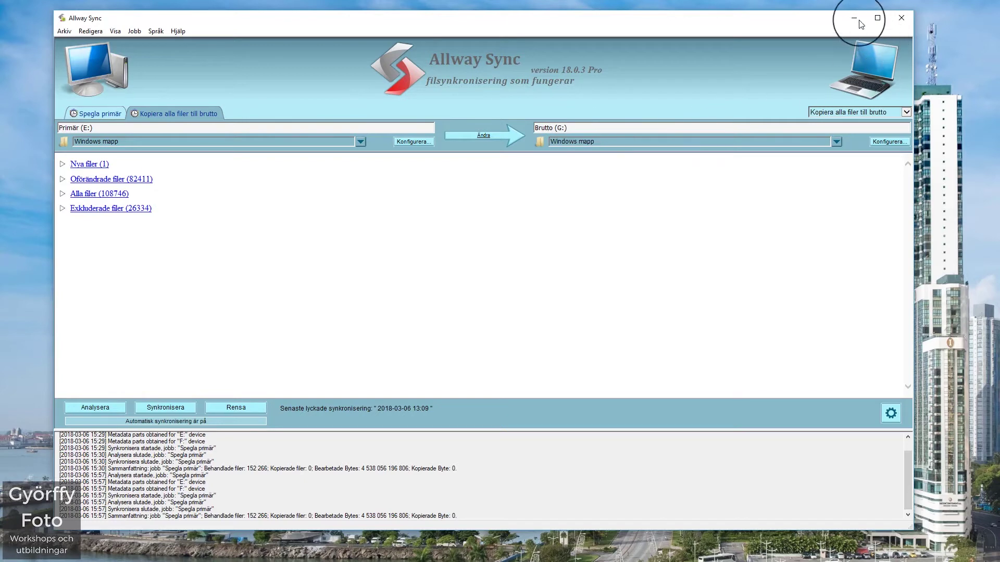
left_click_drag(776, 21, 782, 29)
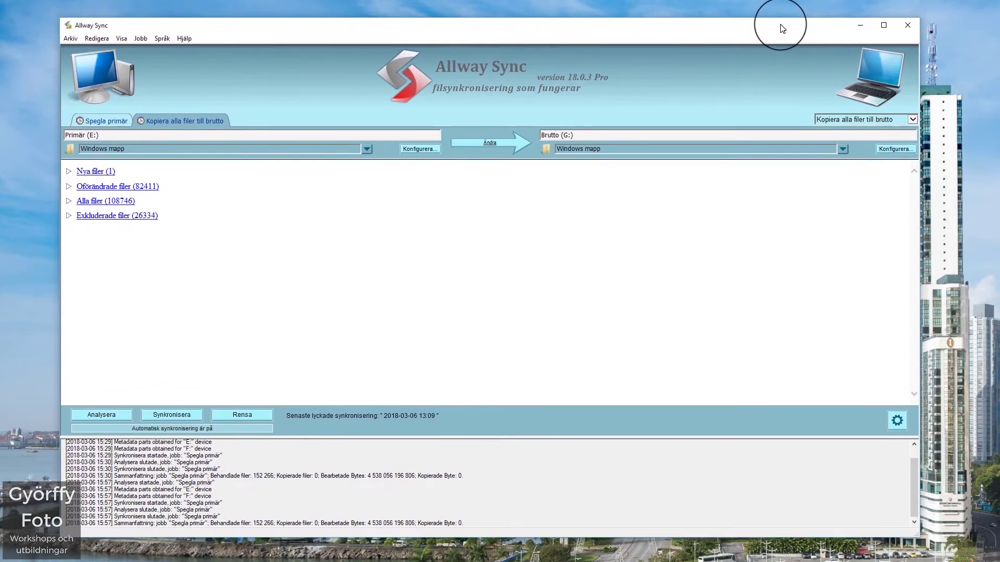
left_click(861, 27)
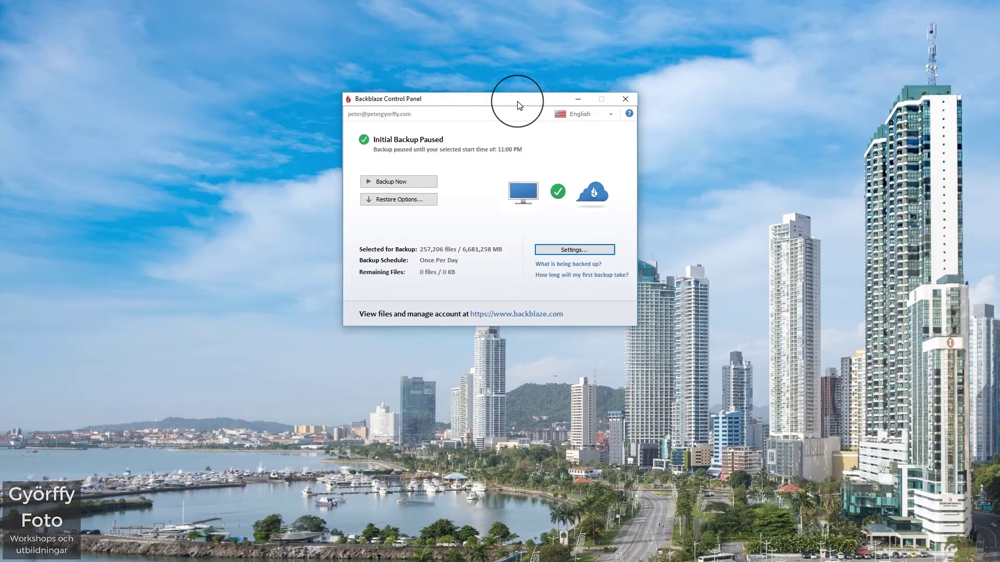
Open the Backblaze preferences and examine the general settings, the backup warning interval choices and the performance options
left_click(575, 250)
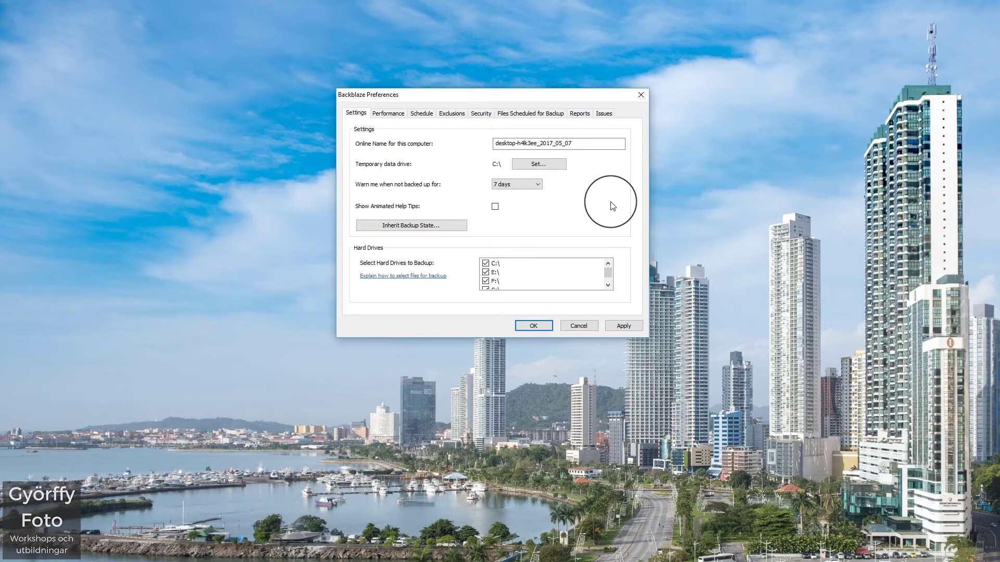
left_click_drag(540, 97, 404, 109)
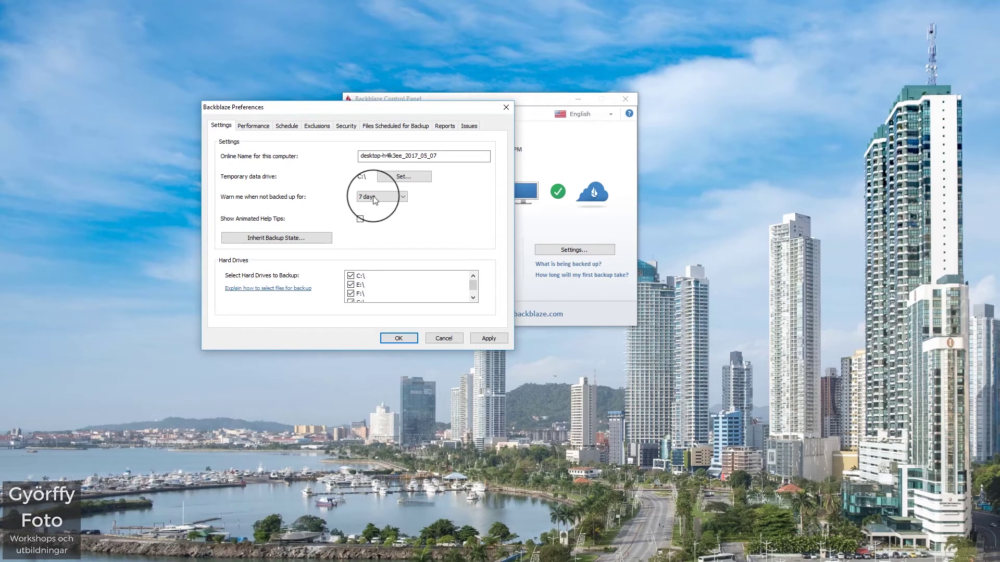
left_click(405, 198)
left_click(406, 198)
left_click(406, 198)
left_click(406, 198)
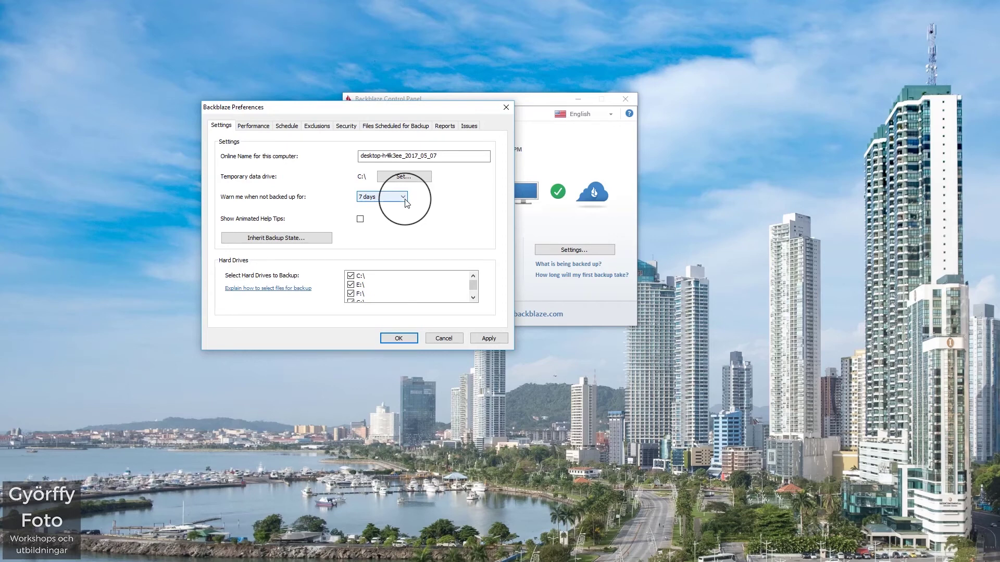
left_click(409, 156)
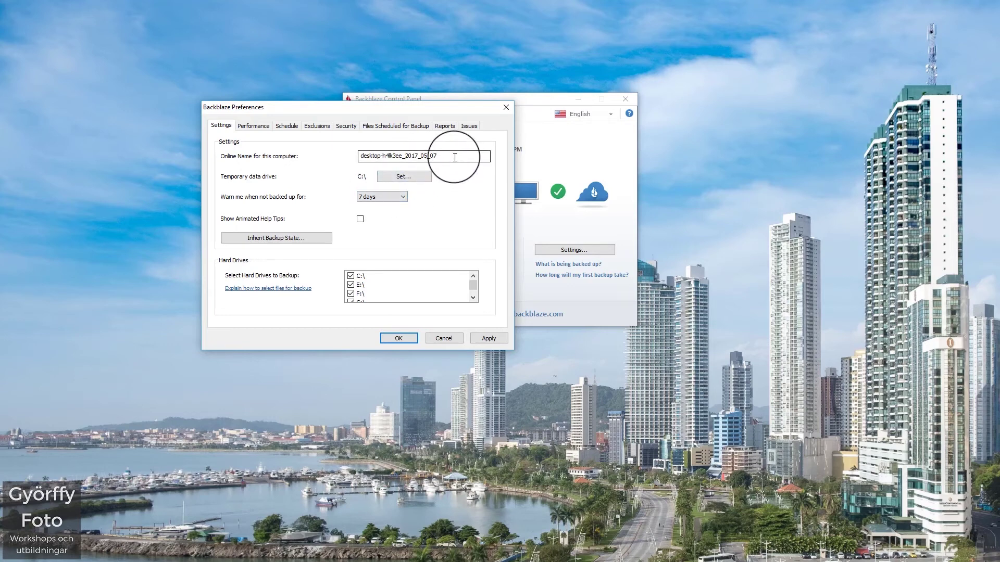
left_click(264, 130)
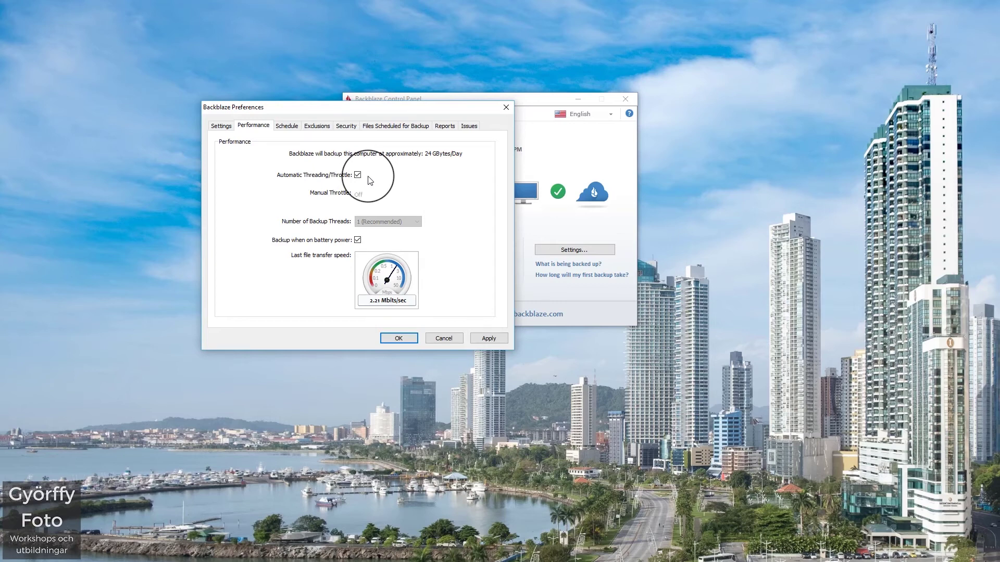
Try the Continuously (Recommended) backup schedule and set it back to Once Per Day
left_click(289, 126)
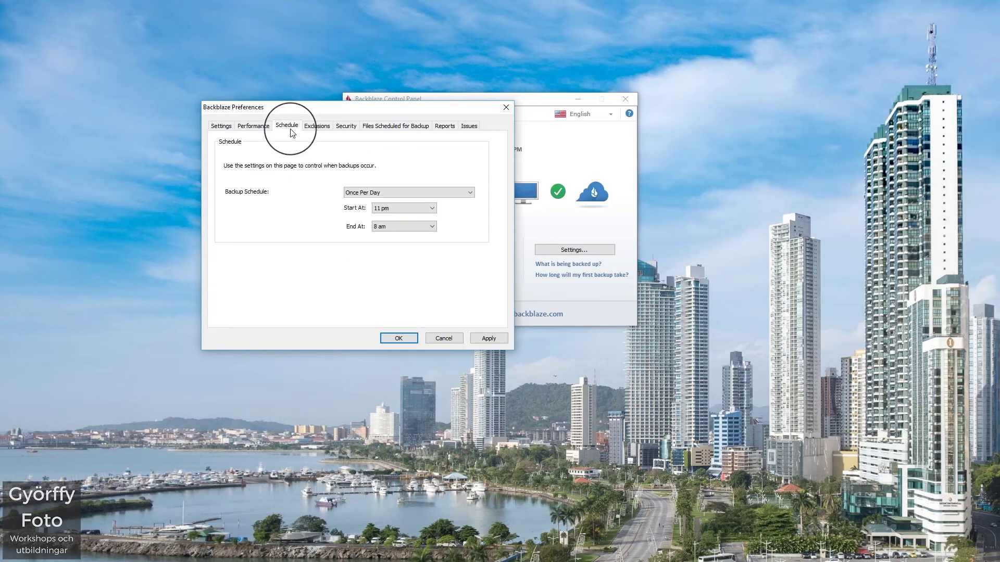
left_click(412, 194)
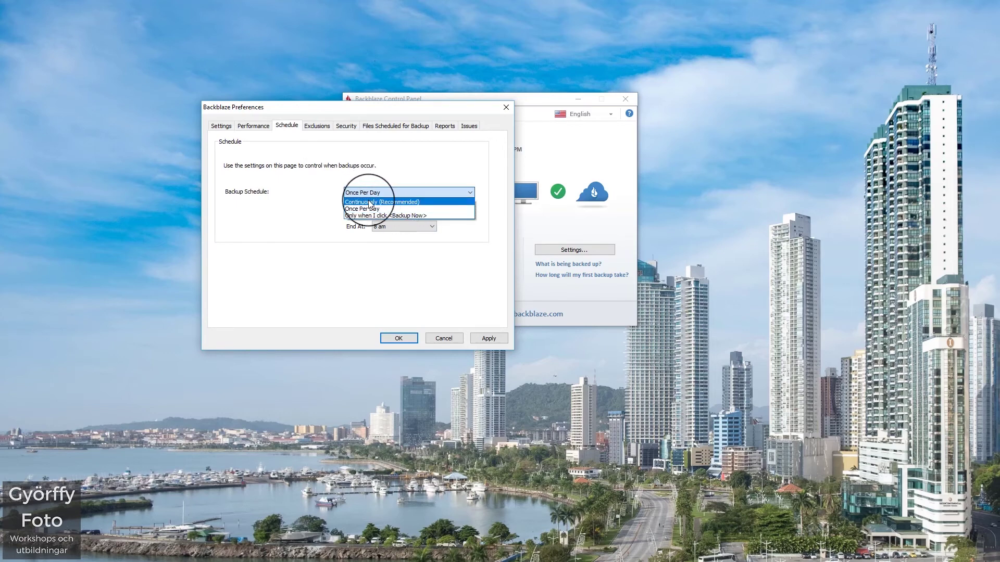
left_click(417, 203)
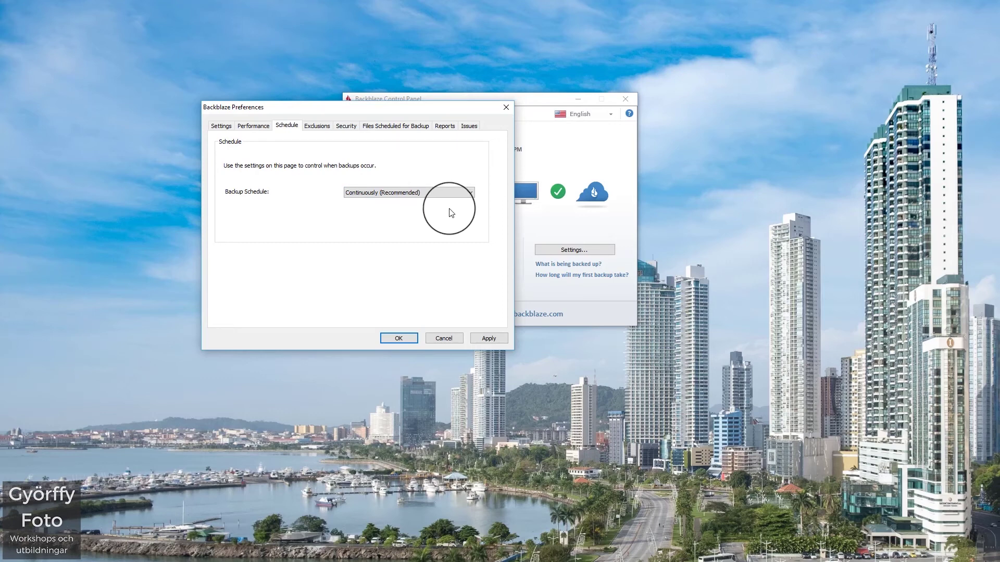
left_click(414, 193)
left_click(414, 192)
left_click(416, 193)
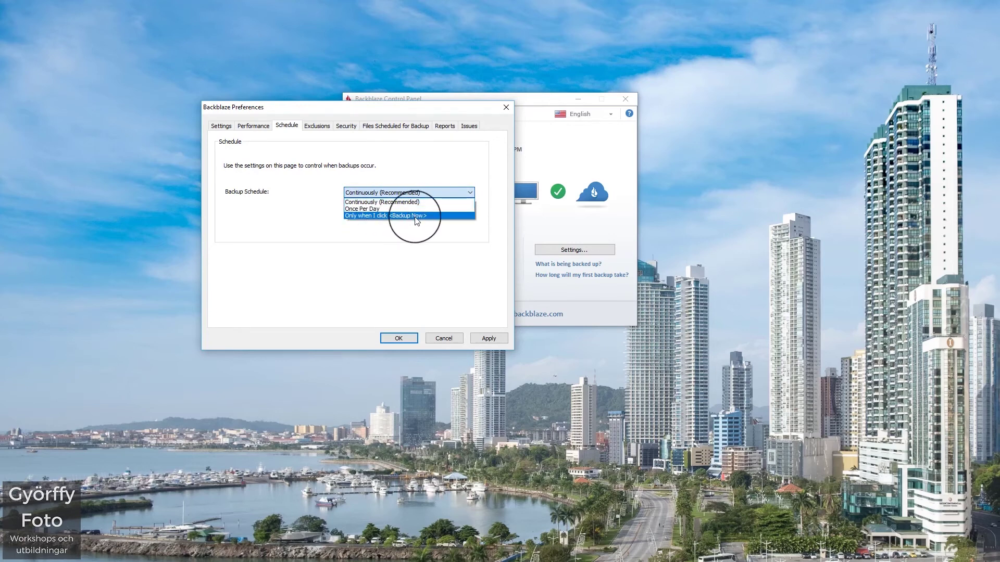
left_click(418, 209)
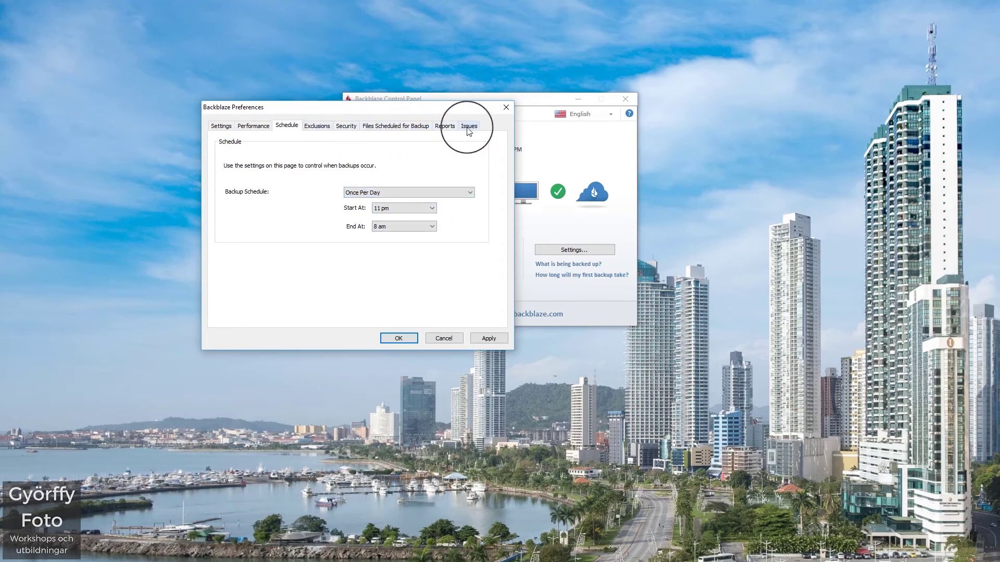
Look through the Backblaze preferences for scheduled files, security and exclusions, and return to the general settings
left_click(385, 130)
left_click(346, 126)
left_click(317, 126)
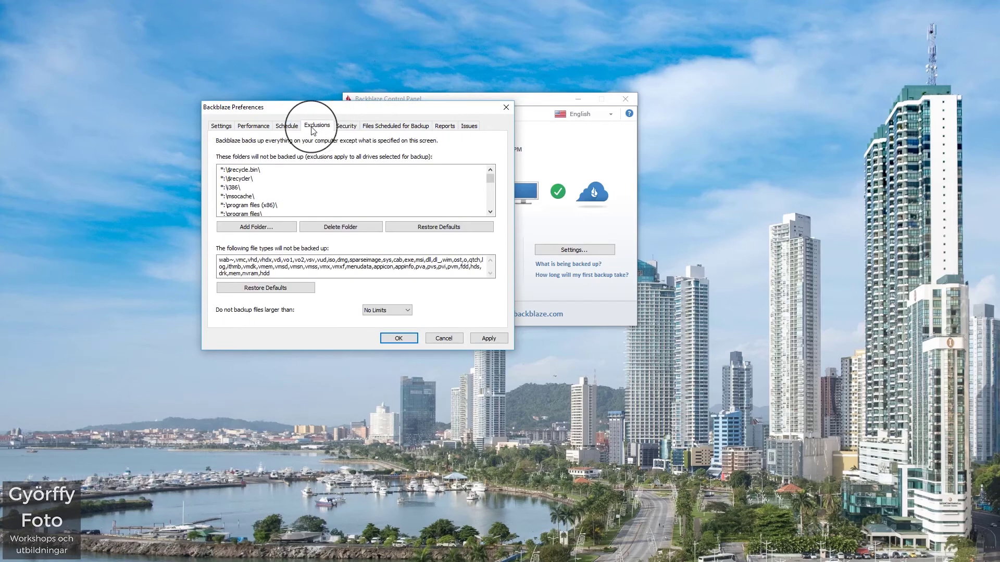
left_click(223, 130)
mouse_move(294, 109)
left_mouse_down()
mouse_move(287, 99)
mouse_move(311, 109)
left_mouse_up()
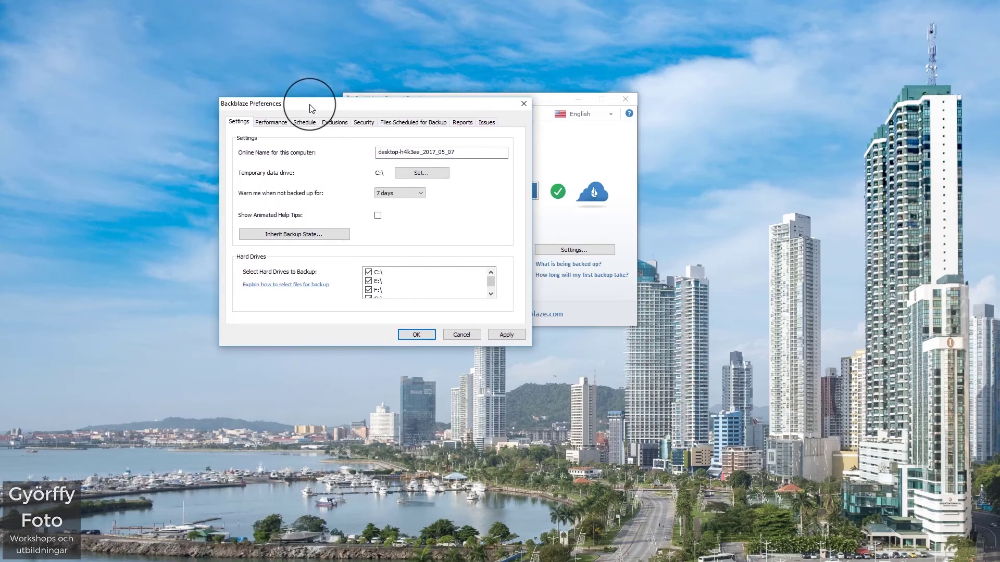